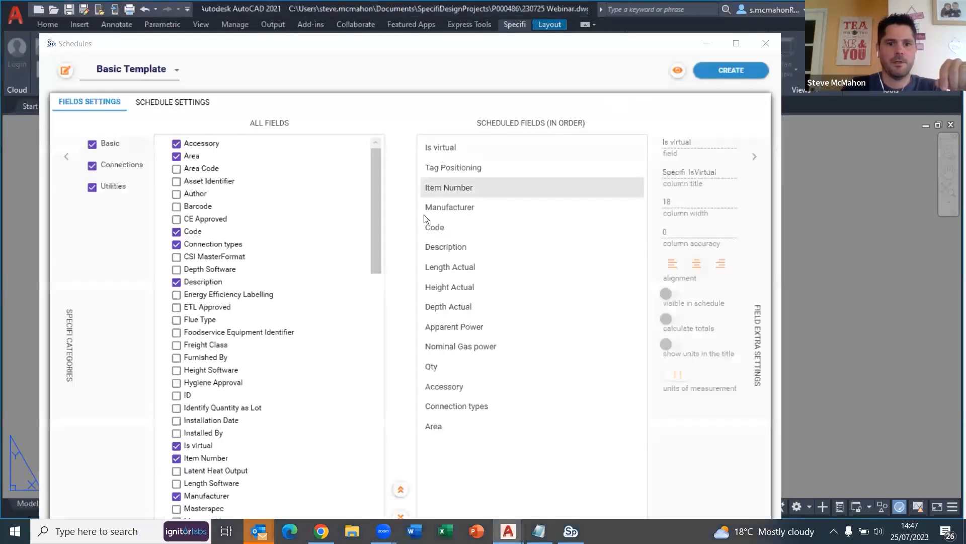
# Step: Add the Latent Heat Output field to the Basic Template schedule
pyautogui.click(429, 190)
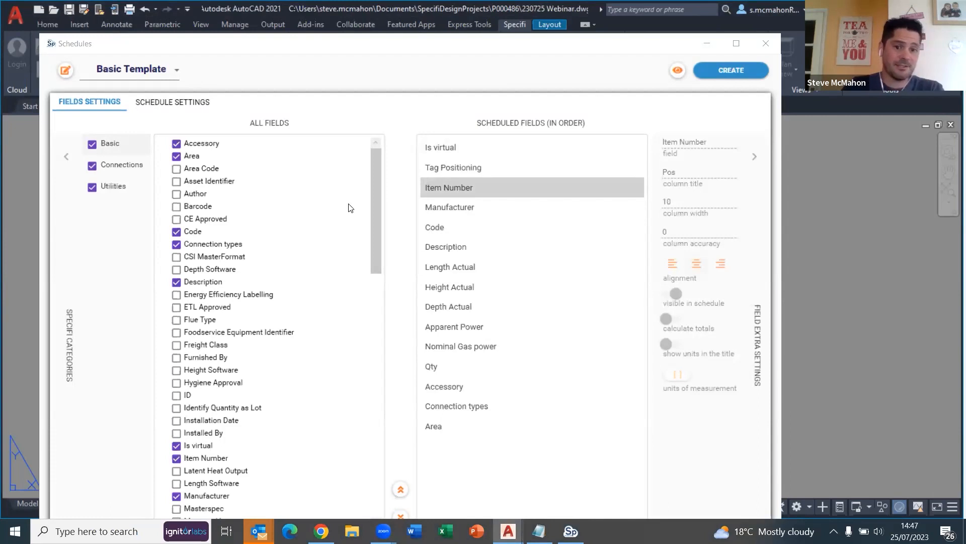
pyautogui.moveTo(378, 193); pyautogui.dragTo(372, 151)
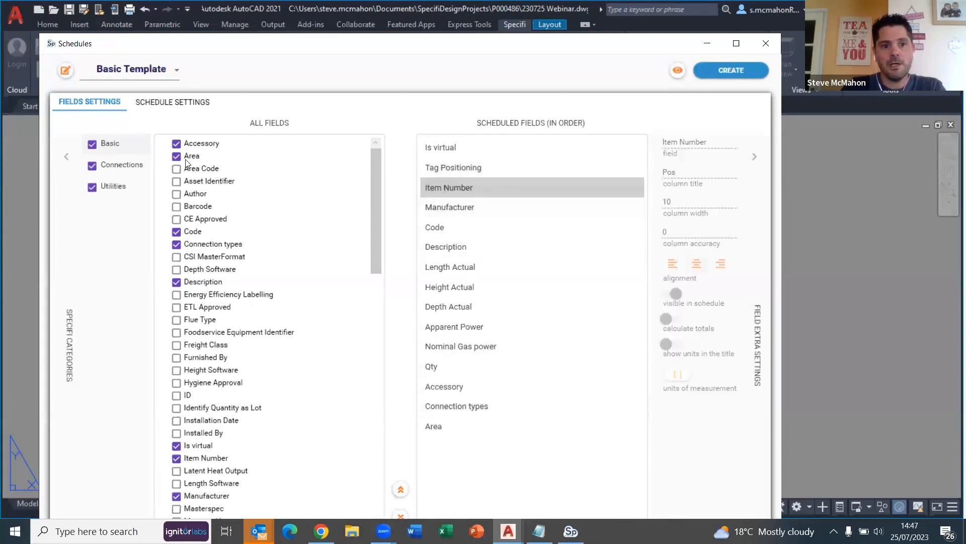
pyautogui.scroll(-1, 207, 214)
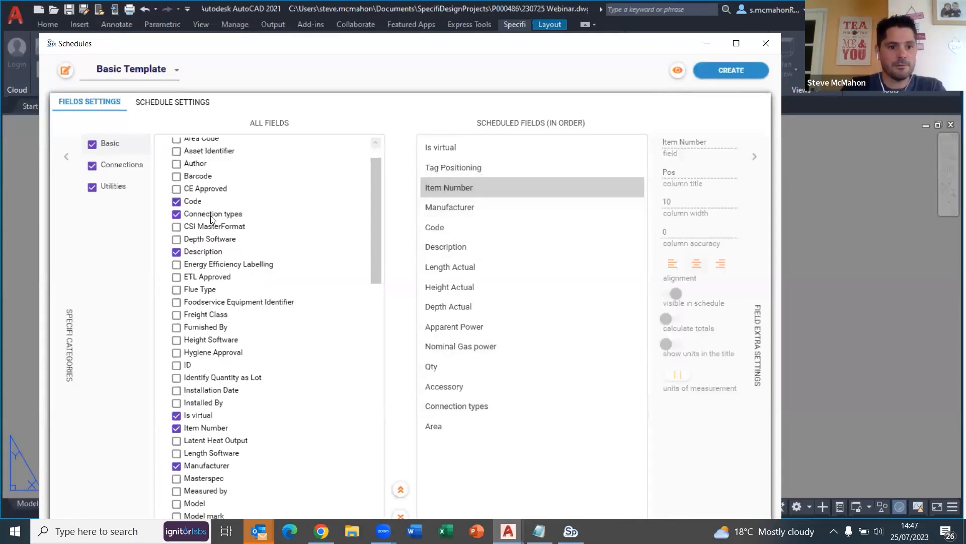
pyautogui.scroll(-2, 222, 241)
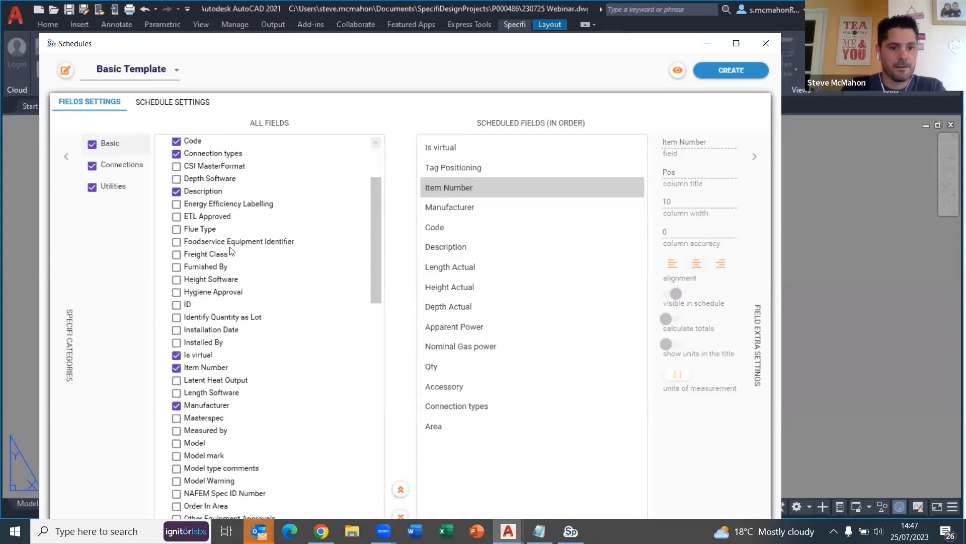
pyautogui.scroll(-3, 232, 251)
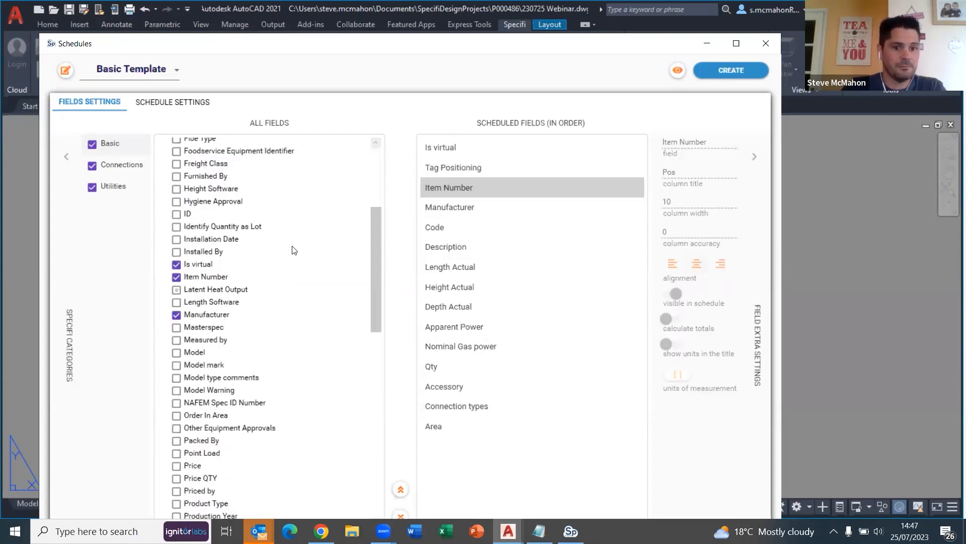
pyautogui.scroll(-4, 281, 250)
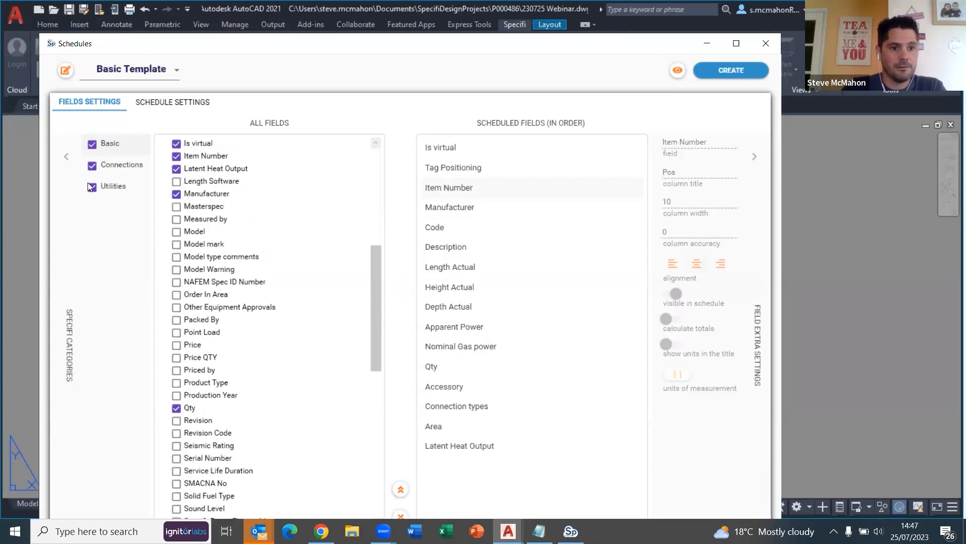
# Step: Add the whole ColdWater field group to the schedule and expand it to list its individual fields
pyautogui.scroll(-3, 240, 331)
pyautogui.scroll(-3, 240, 331)
pyautogui.scroll(-6, 234, 318)
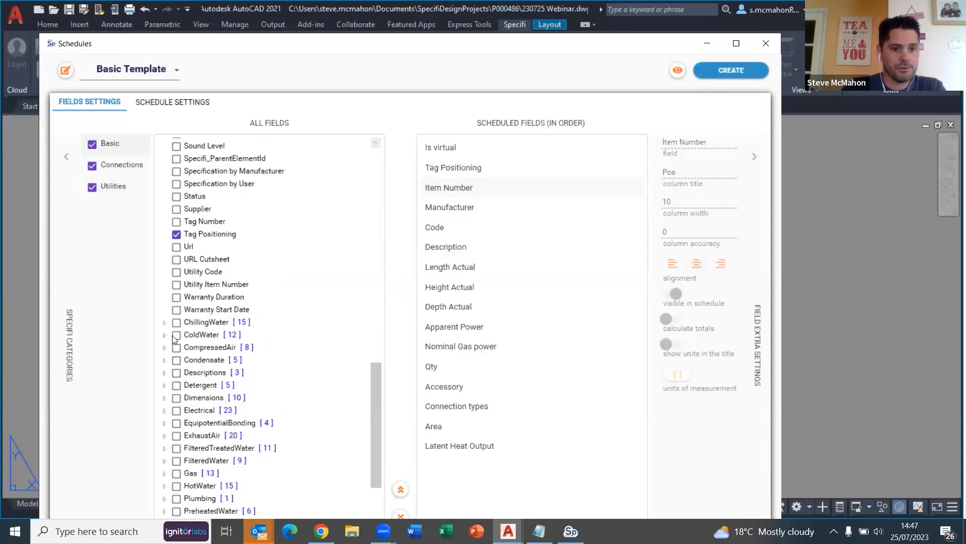
pyautogui.click(175, 335)
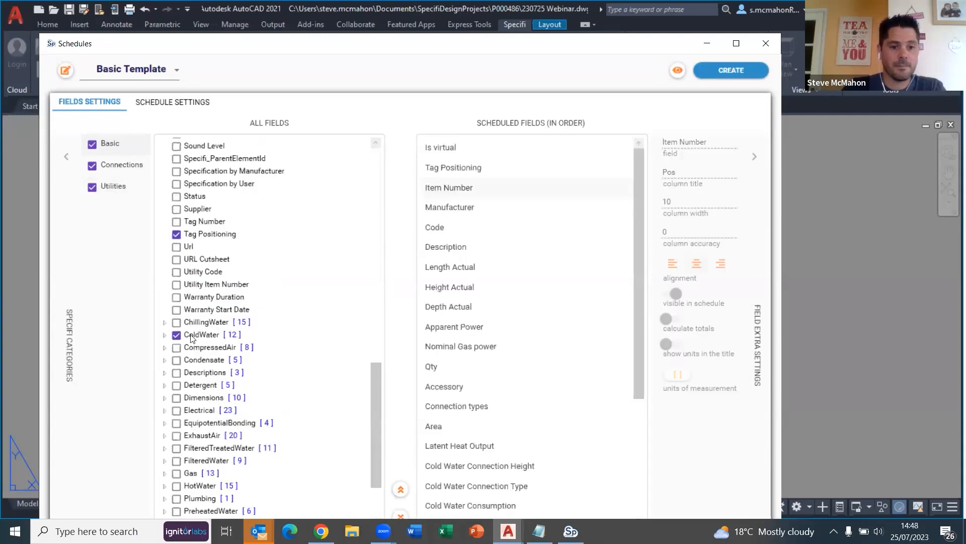
pyautogui.click(164, 335)
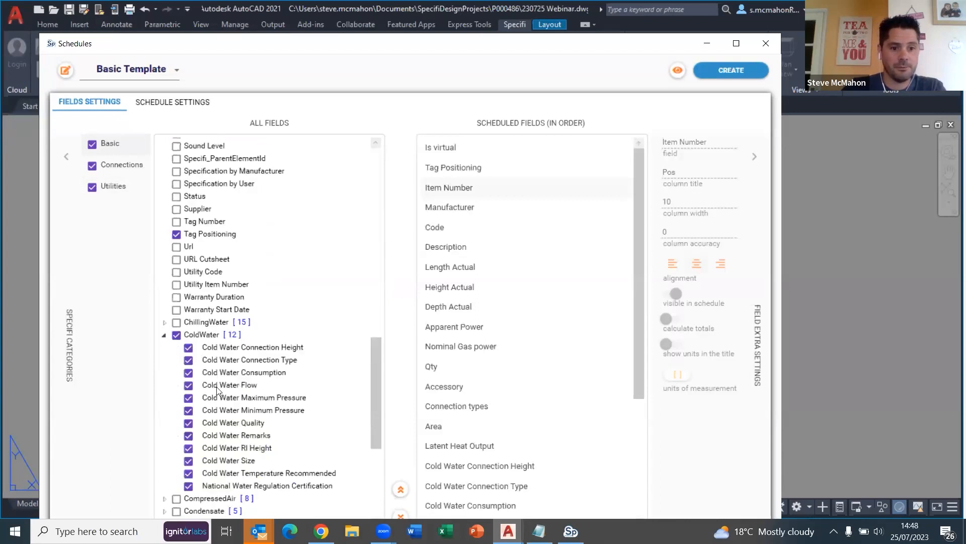
# Step: Add the whole Electrical field group to the scheduled fields
pyautogui.scroll(-2, 282, 322)
pyautogui.scroll(-1, 294, 314)
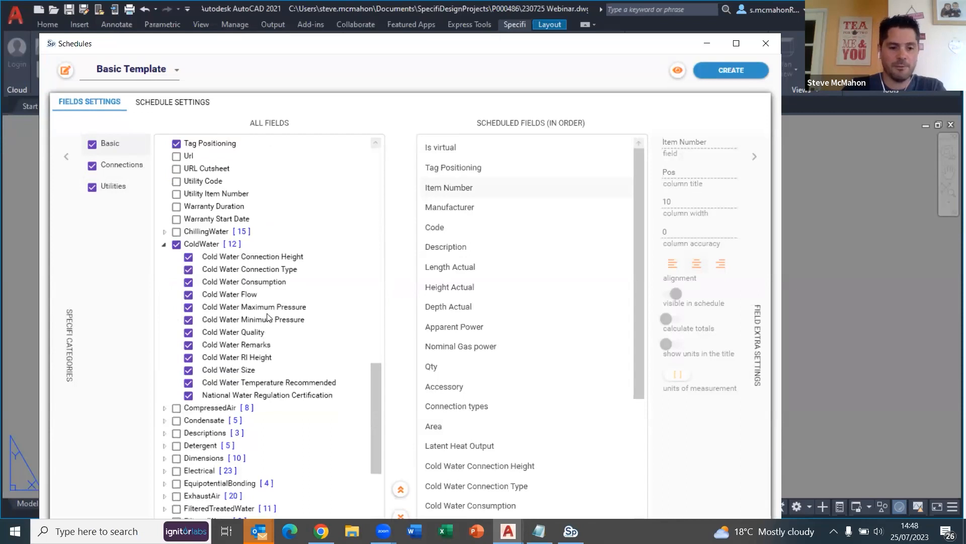
pyautogui.scroll(-1, 232, 334)
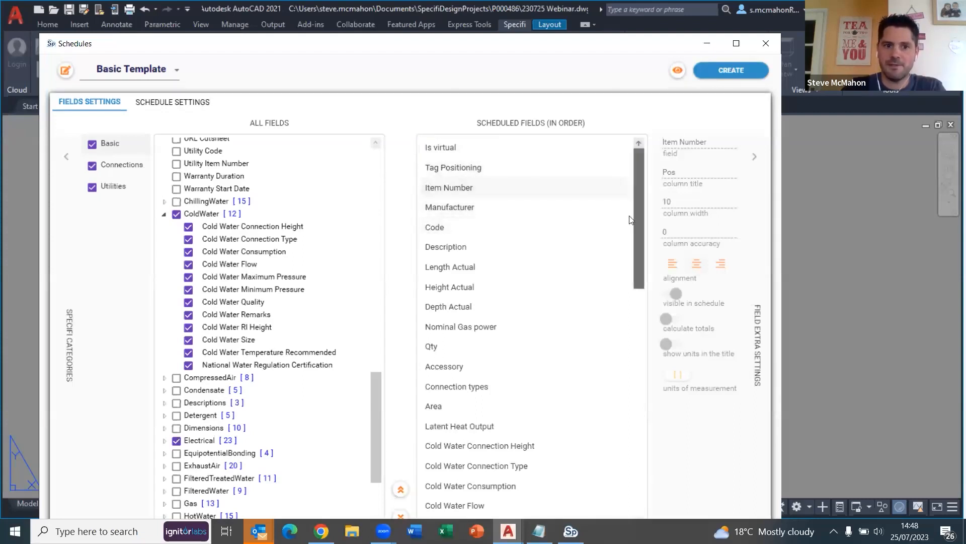
# Step: Create the schedule from the selected fields and place it below the plan viewport on the A0 layout
pyautogui.scroll(-6, 624, 251)
pyautogui.scroll(6, 647, 157)
pyautogui.click(760, 74)
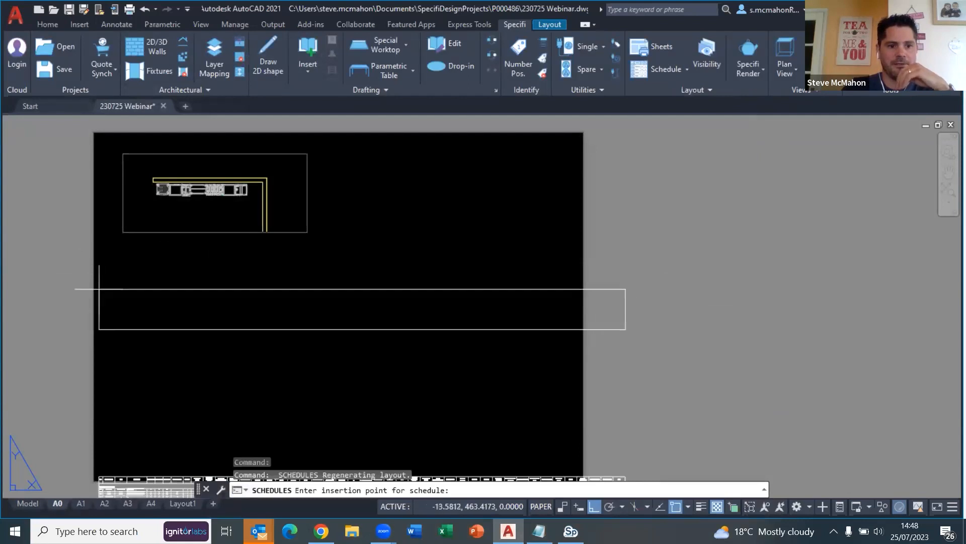
pyautogui.click(99, 289)
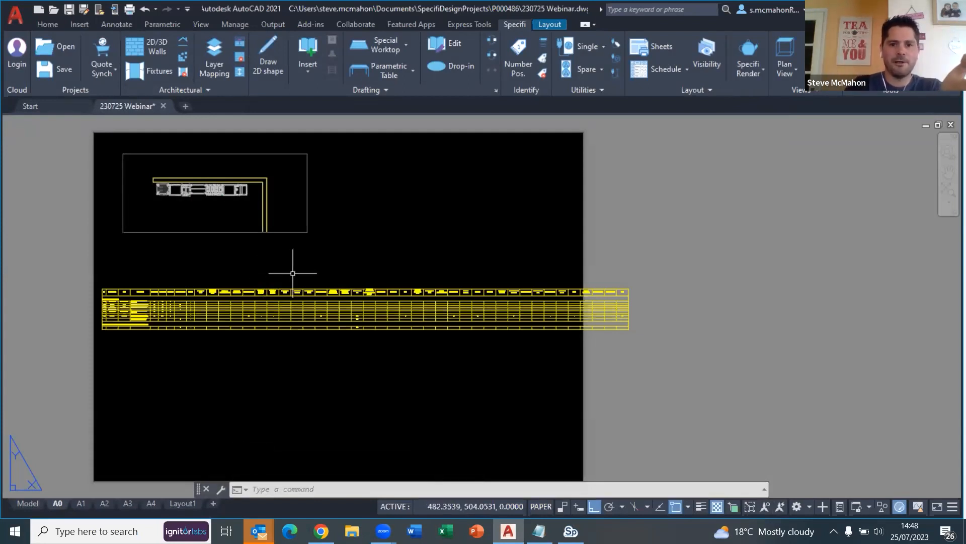
# Step: Examine the placed schedule's CA-COOKING AREA rows, including item positions, manufacturers, codes and descriptions
pyautogui.scroll(2, 259, 280)
pyautogui.scroll(2, 259, 280)
pyautogui.moveTo(254, 260); pyautogui.dragTo(543, 250, button='middle')
pyautogui.scroll(4, 242, 268)
pyautogui.moveTo(242, 262); pyautogui.dragTo(368, 184, button='middle')
pyautogui.moveTo(331, 222); pyautogui.dragTo(266, 244, button='middle')
pyautogui.scroll(-4, 264, 216)
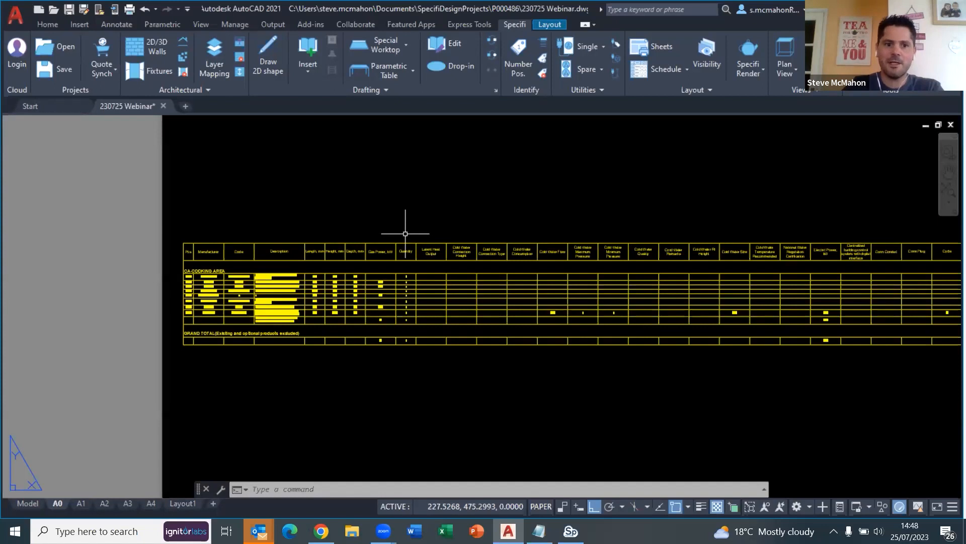
pyautogui.scroll(6, 405, 234)
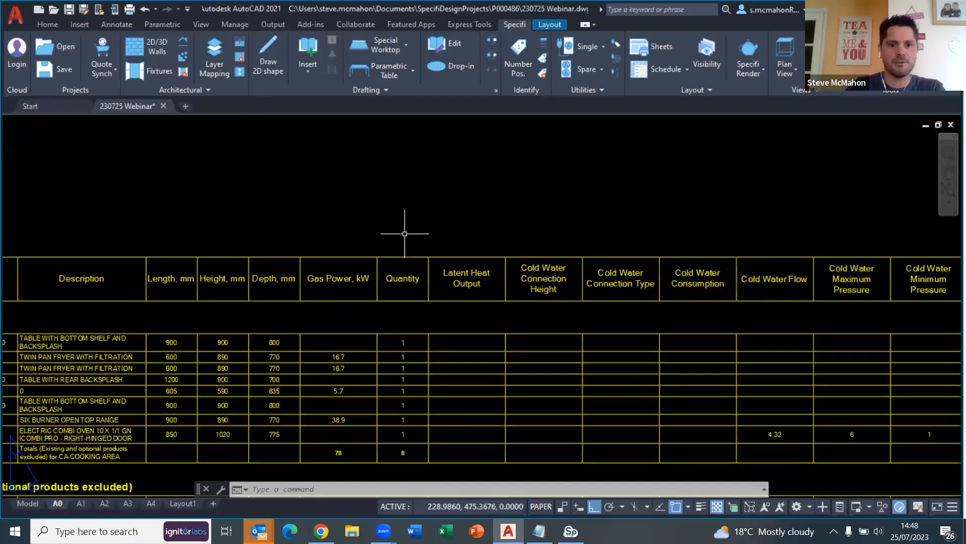
pyautogui.moveTo(405, 233); pyautogui.dragTo(601, 141, button='middle')
pyautogui.moveTo(138, 269)
pyautogui.mouseDown(button='middle')
pyautogui.moveTo(228, 269)
pyautogui.moveTo(431, 243)
pyautogui.mouseUp(button='middle')
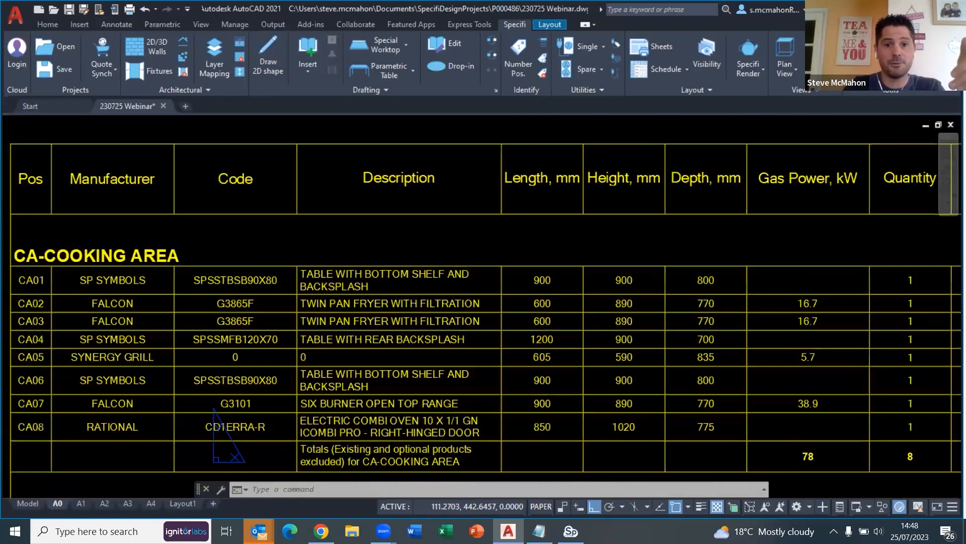
pyautogui.moveTo(385, 287); pyautogui.dragTo(409, 269, button='middle')
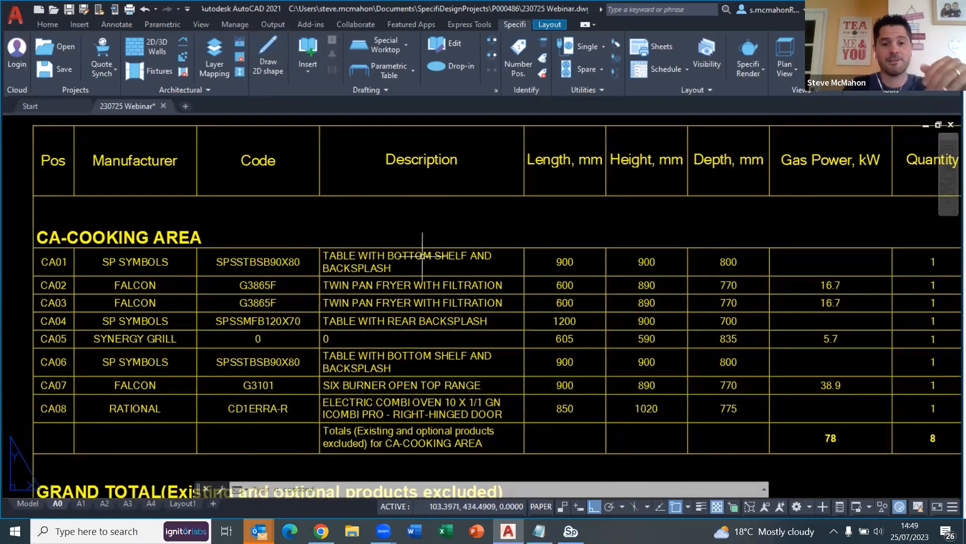
# Step: Review the schedule's dimension, gas power and quantity columns against the listed equipment
pyautogui.moveTo(507, 212); pyautogui.dragTo(255, 204, button='middle')
pyautogui.moveTo(580, 218); pyautogui.dragTo(385, 217, button='middle')
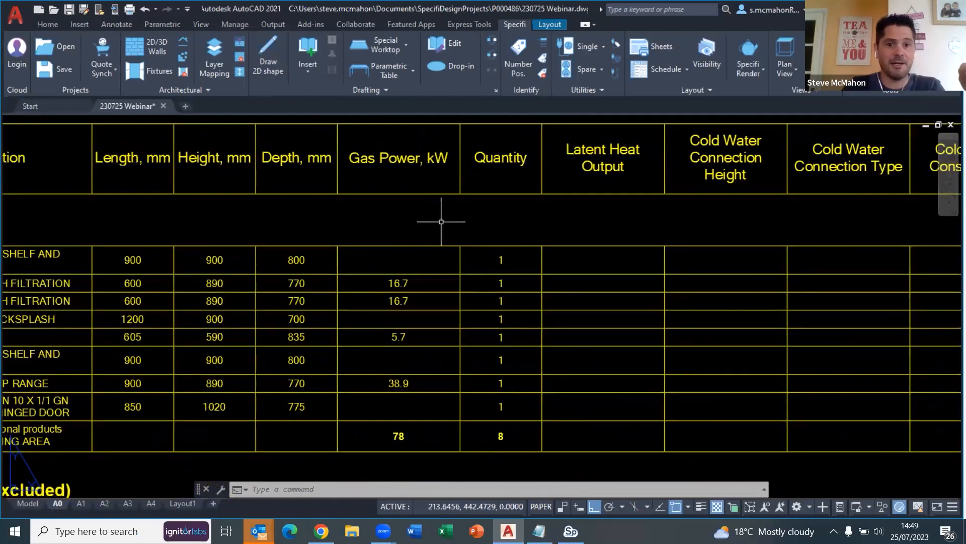
pyautogui.moveTo(537, 214); pyautogui.dragTo(470, 221, button='middle')
pyautogui.moveTo(307, 217); pyautogui.dragTo(619, 217, button='middle')
pyautogui.scroll(-4, 518, 216)
pyautogui.moveTo(424, 194); pyautogui.dragTo(437, 194, button='middle')
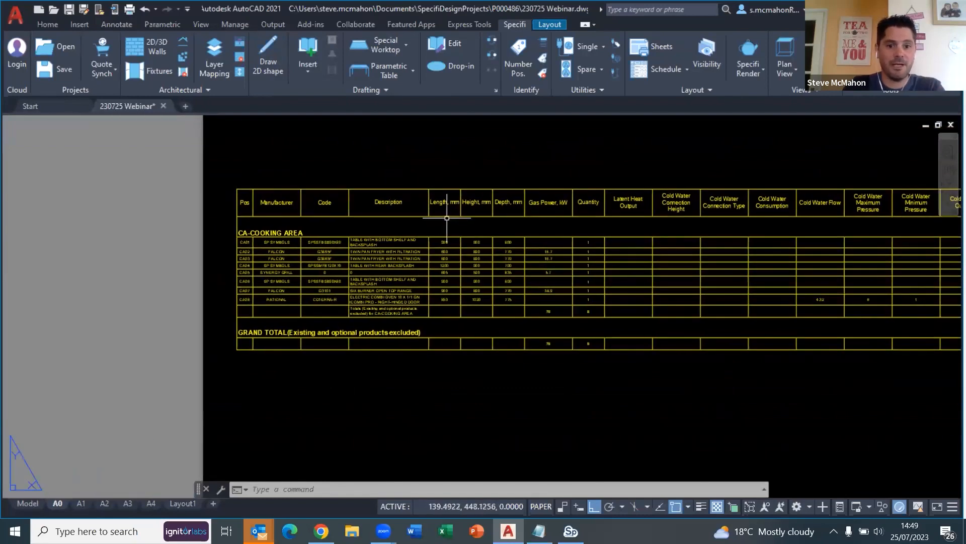
pyautogui.moveTo(433, 237); pyautogui.dragTo(457, 225, button='middle')
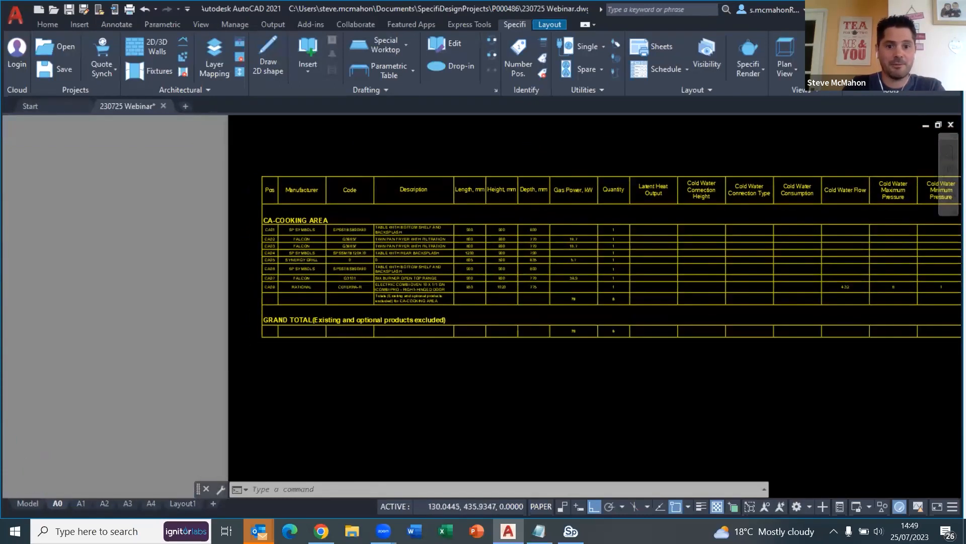
pyautogui.scroll(4, 457, 224)
pyautogui.moveTo(229, 211); pyautogui.dragTo(384, 204, button='middle')
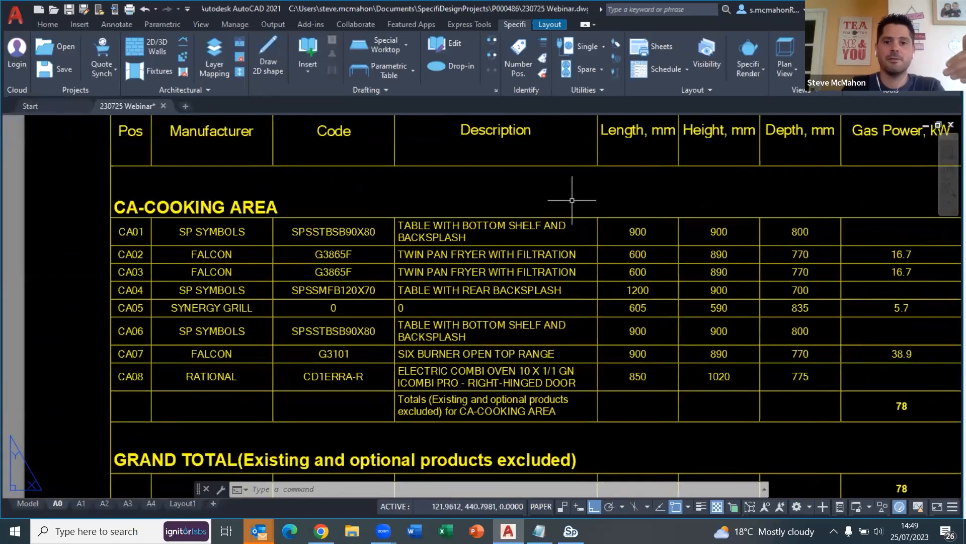
# Step: Inspect the added latent heat, cold water and electrical columns across the width of the schedule
pyautogui.moveTo(556, 200); pyautogui.dragTo(273, 249, button='middle')
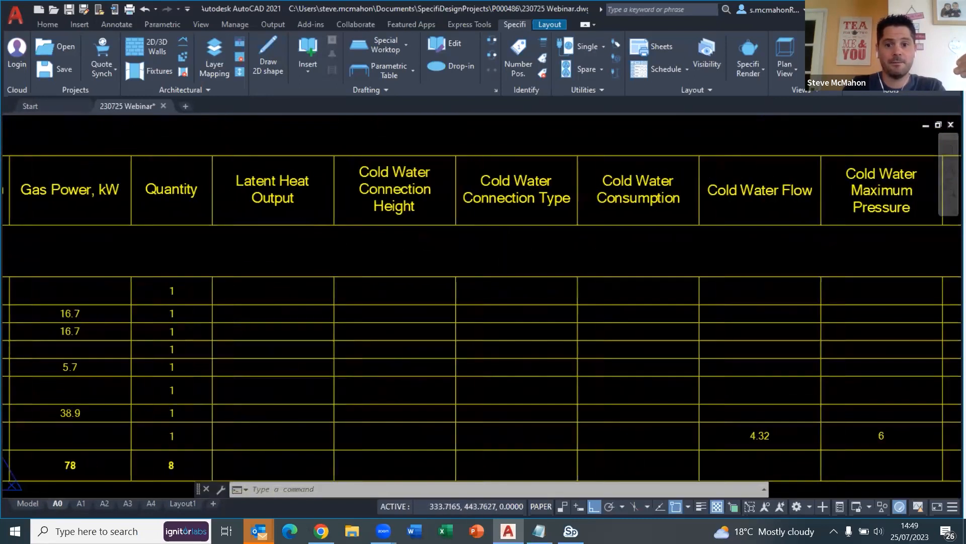
pyautogui.moveTo(660, 252); pyautogui.dragTo(218, 257, button='middle')
pyautogui.moveTo(699, 246); pyautogui.dragTo(263, 244, button='middle')
pyautogui.moveTo(662, 254); pyautogui.dragTo(218, 233, button='middle')
pyautogui.moveTo(608, 234); pyautogui.dragTo(772, 238, button='middle')
pyautogui.moveTo(358, 217); pyautogui.dragTo(773, 237, button='middle')
pyautogui.moveTo(289, 233); pyautogui.dragTo(675, 241, button='middle')
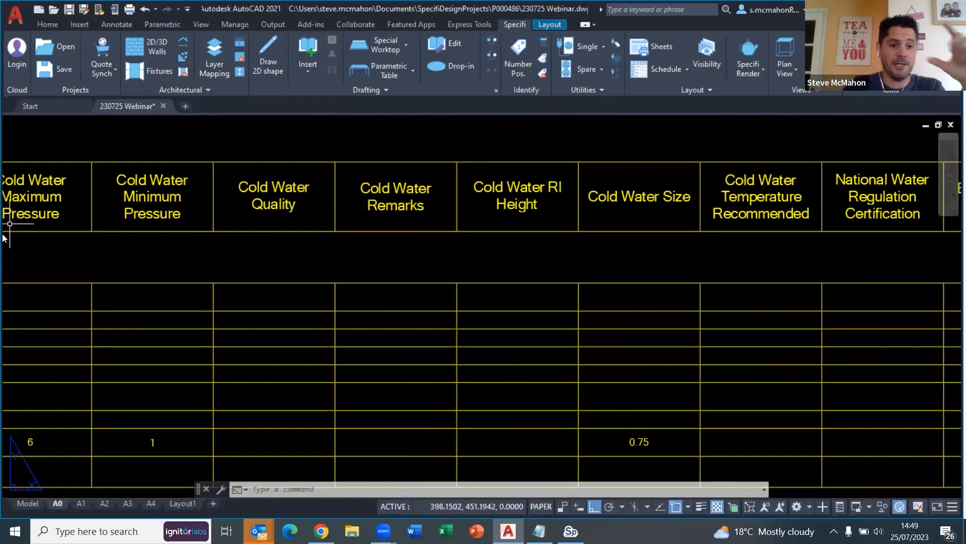
pyautogui.moveTo(69, 246); pyautogui.dragTo(622, 236, button='middle')
pyautogui.moveTo(22, 241); pyautogui.dragTo(509, 223, button='middle')
pyautogui.scroll(-5, 313, 232)
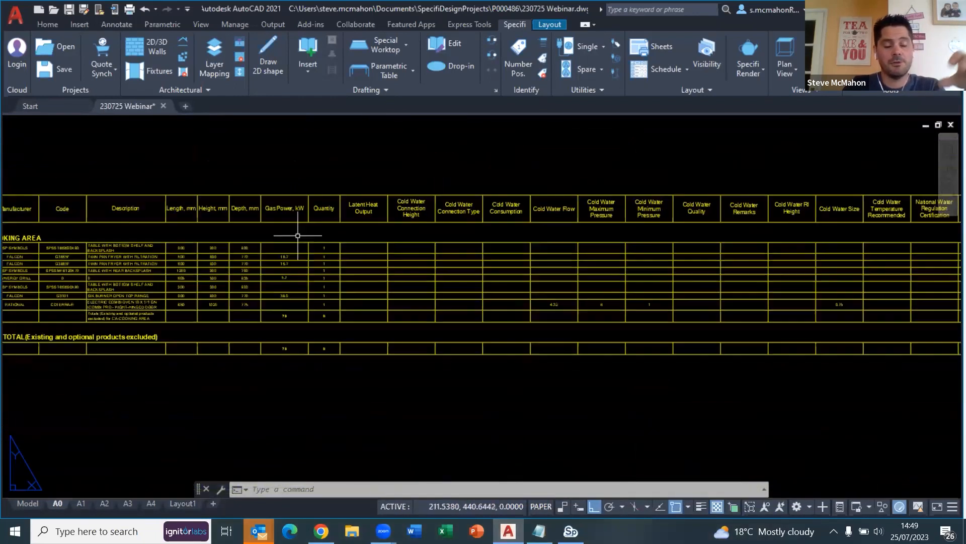
pyautogui.scroll(1, 286, 236)
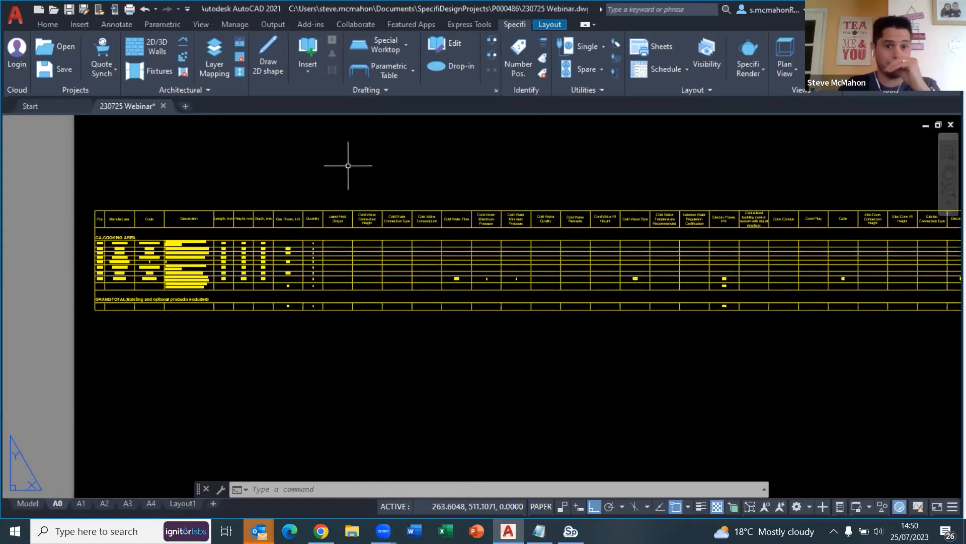
# Step: Show the whole A0 sheet and bring up the schedule commands that include Refresh schedules
pyautogui.scroll(-2, 352, 163)
pyautogui.moveTo(362, 161); pyautogui.dragTo(352, 218, button='middle')
pyautogui.scroll(-5, 352, 218)
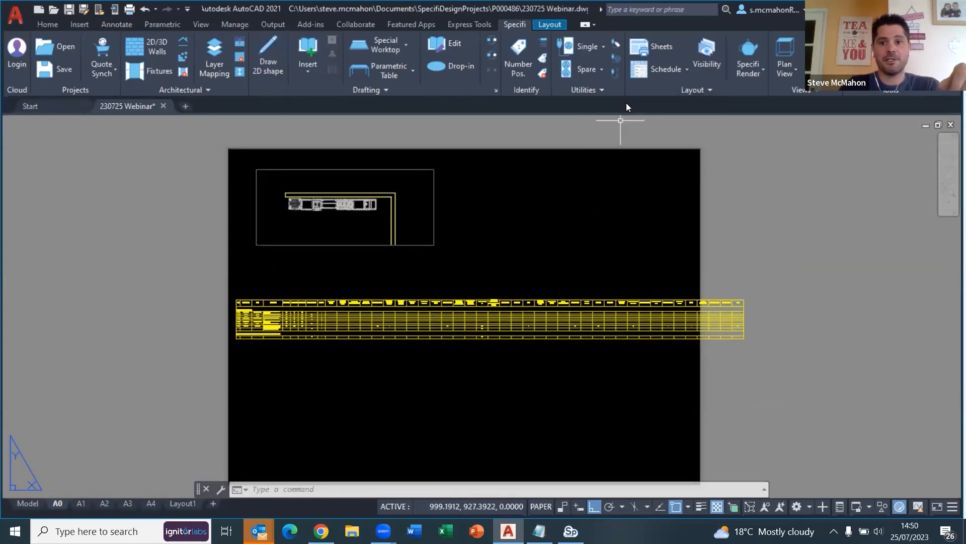
pyautogui.click(687, 70)
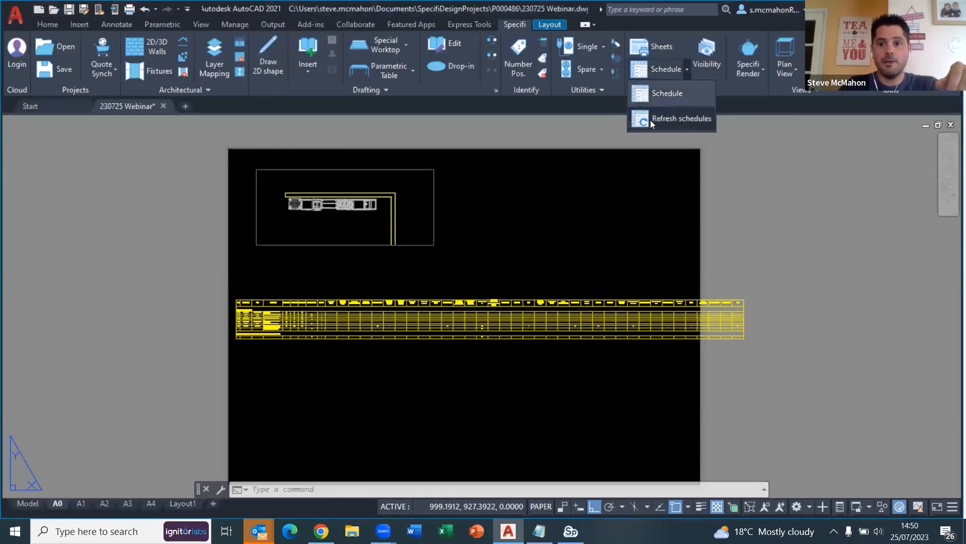